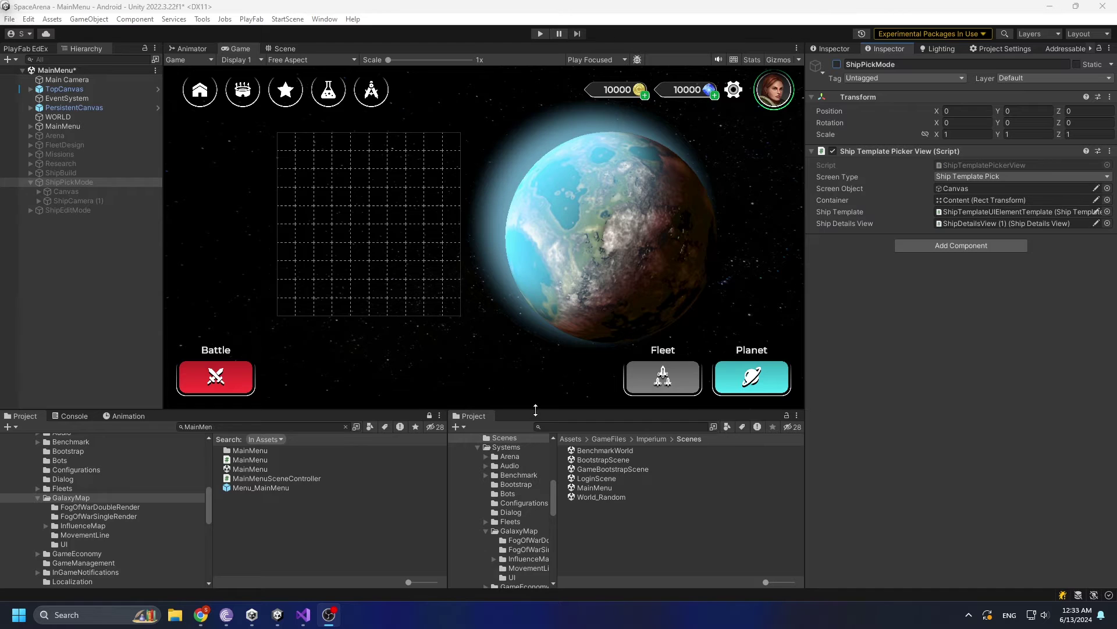
- Enlarge the game preview and enable ShipPickMode to show The Destroyer ship picker
left_click_drag(536, 409, 540, 432)
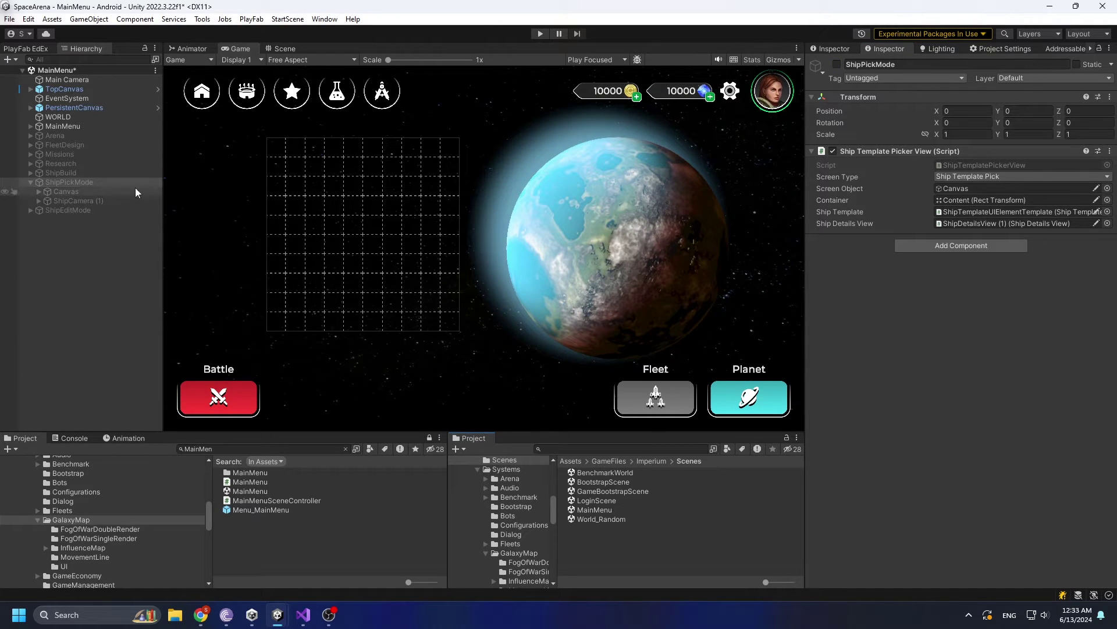
left_click(97, 191)
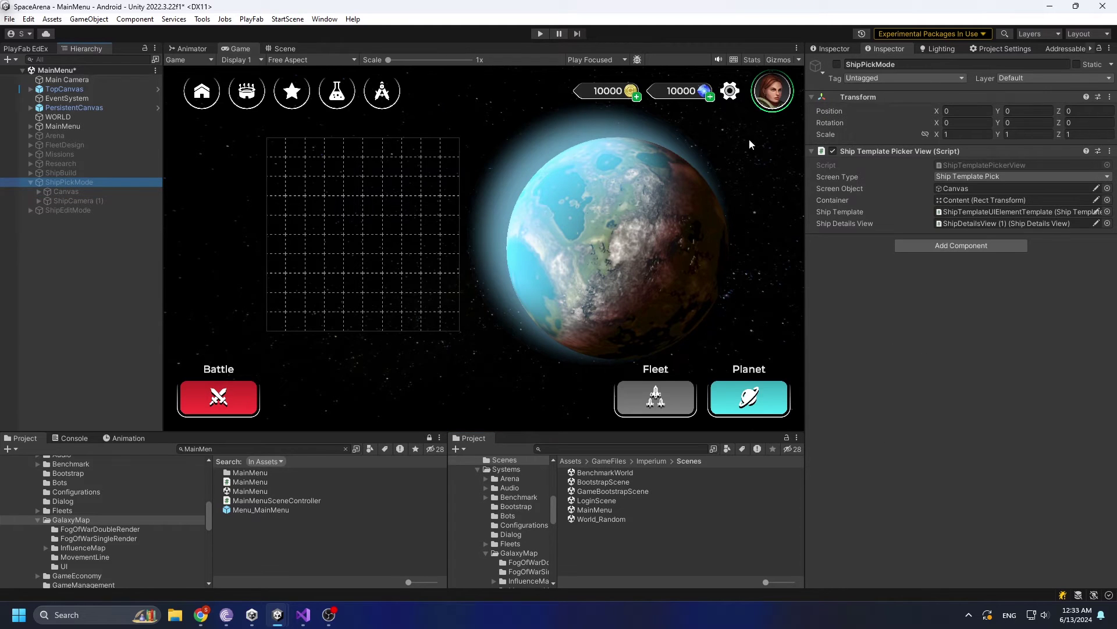
left_click(837, 64)
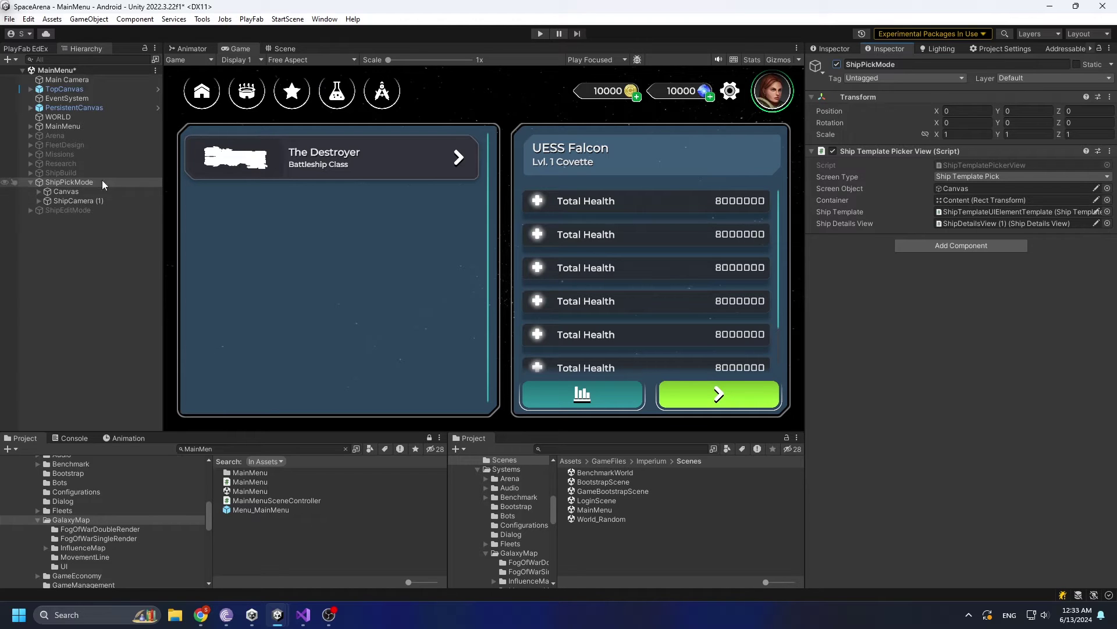
- Float the game preview, try wide and tall aspect ratios, and raise reference width to 2275.63
left_click_drag(238, 48, 310, 162)
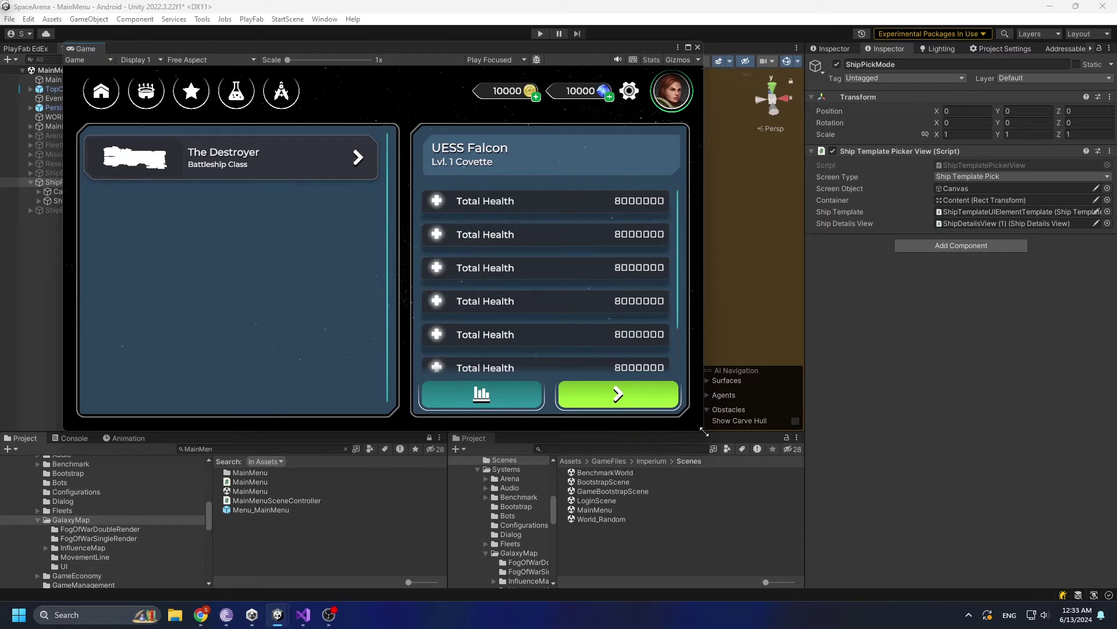
mouse_move(703, 429)
left_mouse_down()
mouse_move(997, 427)
mouse_move(438, 522)
left_mouse_up()
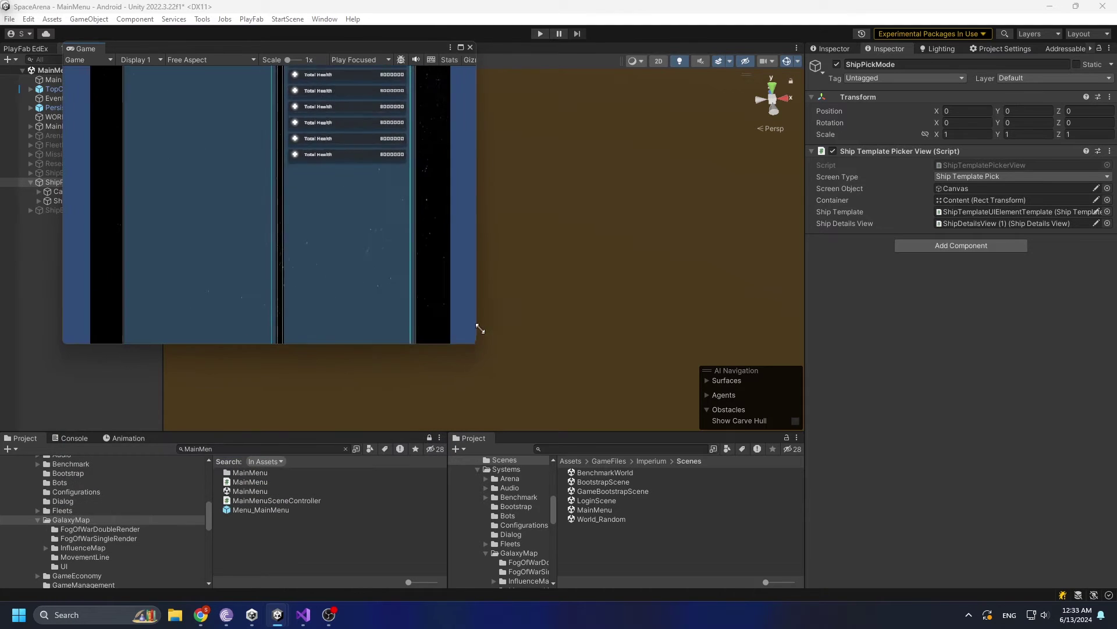
mouse_move(438, 522)
left_mouse_down()
mouse_move(481, 317)
mouse_move(1078, 356)
mouse_move(488, 423)
left_mouse_up()
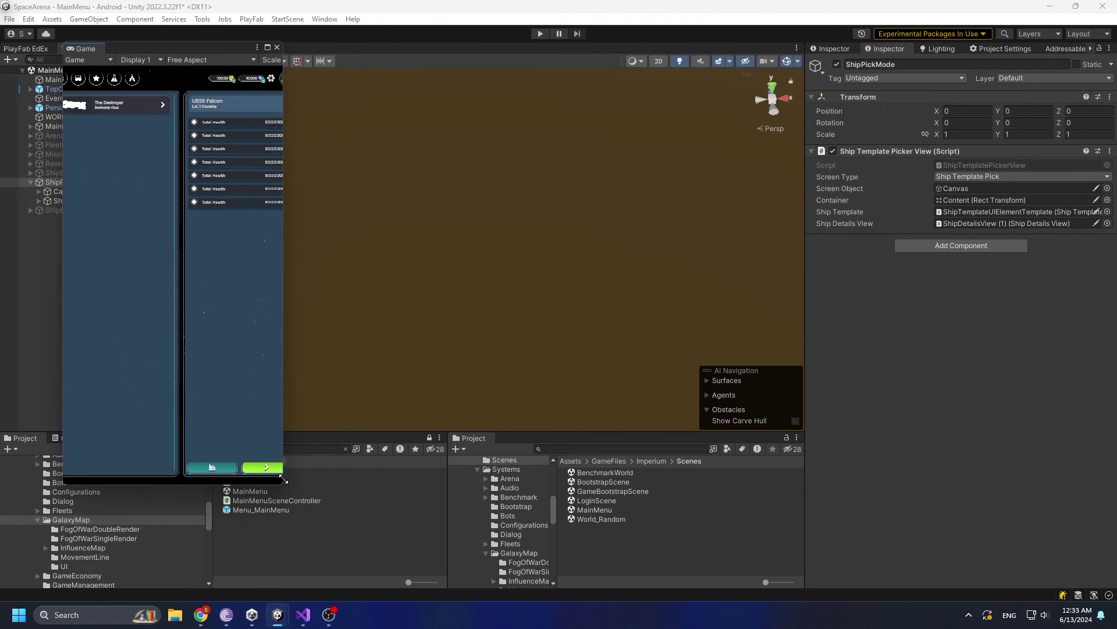
mouse_move(489, 422)
left_mouse_down()
mouse_move(285, 475)
mouse_move(511, 320)
left_mouse_up()
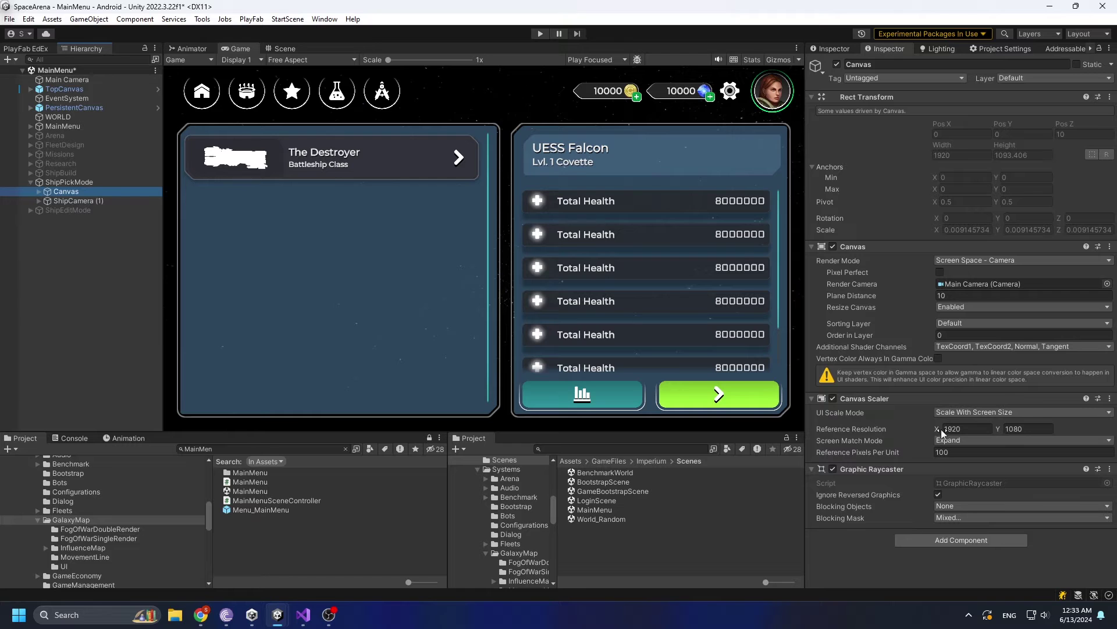
left_click_drag(942, 428, 956, 428)
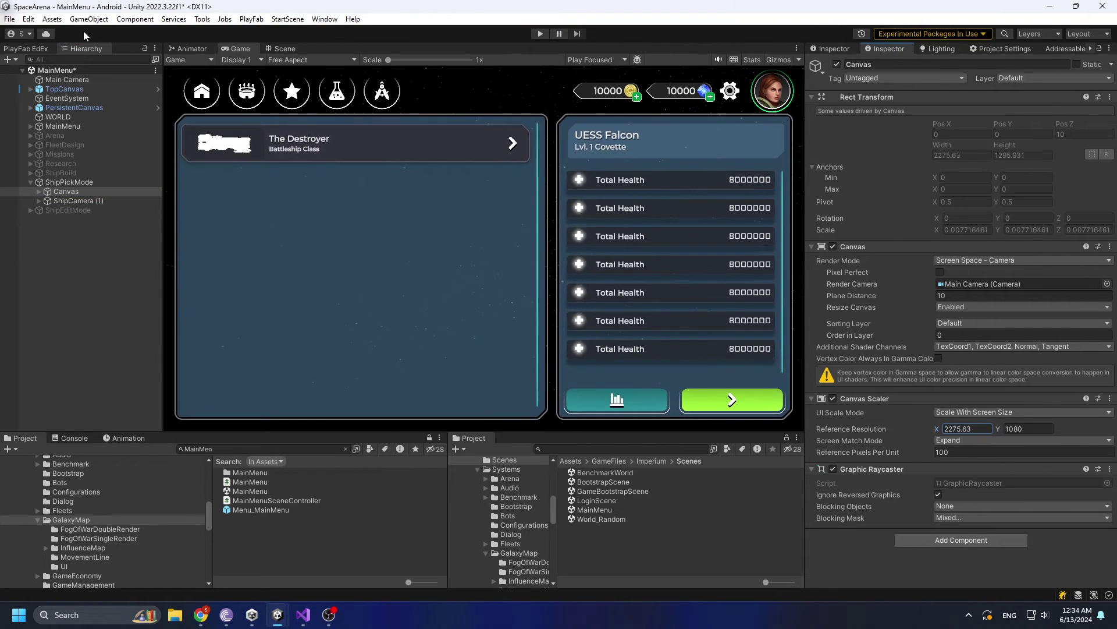
- Return the Canvas Scaler reference resolution to 1920×1080 with Expand matching
mouse_move(246, 436)
left_mouse_down()
mouse_move(237, 187)
mouse_move(715, 346)
left_mouse_up()
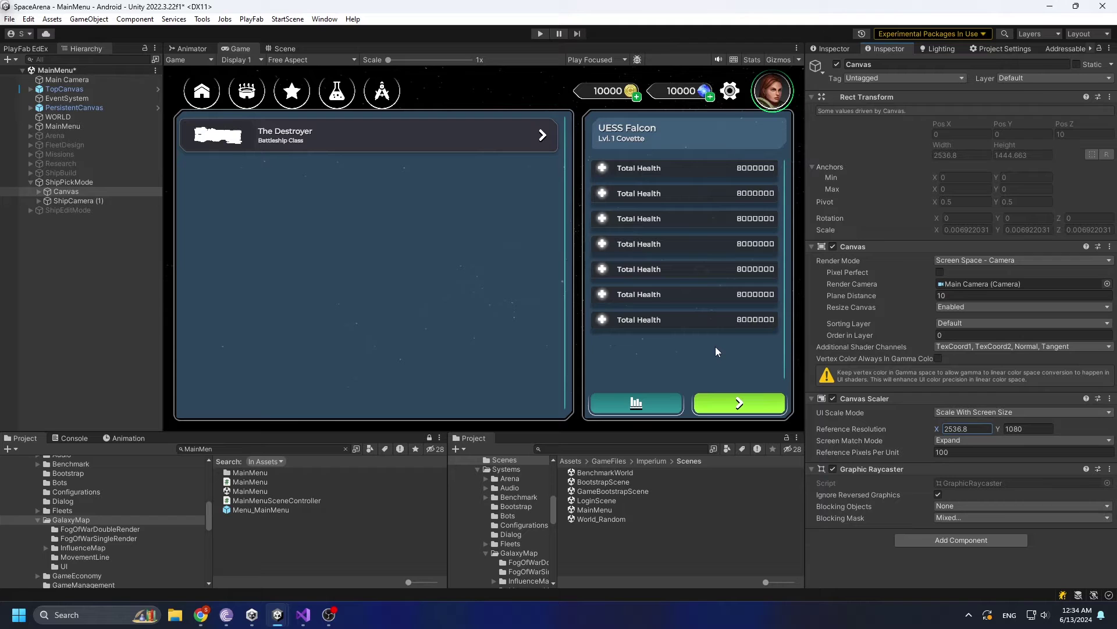
type("1920")
key("Return")
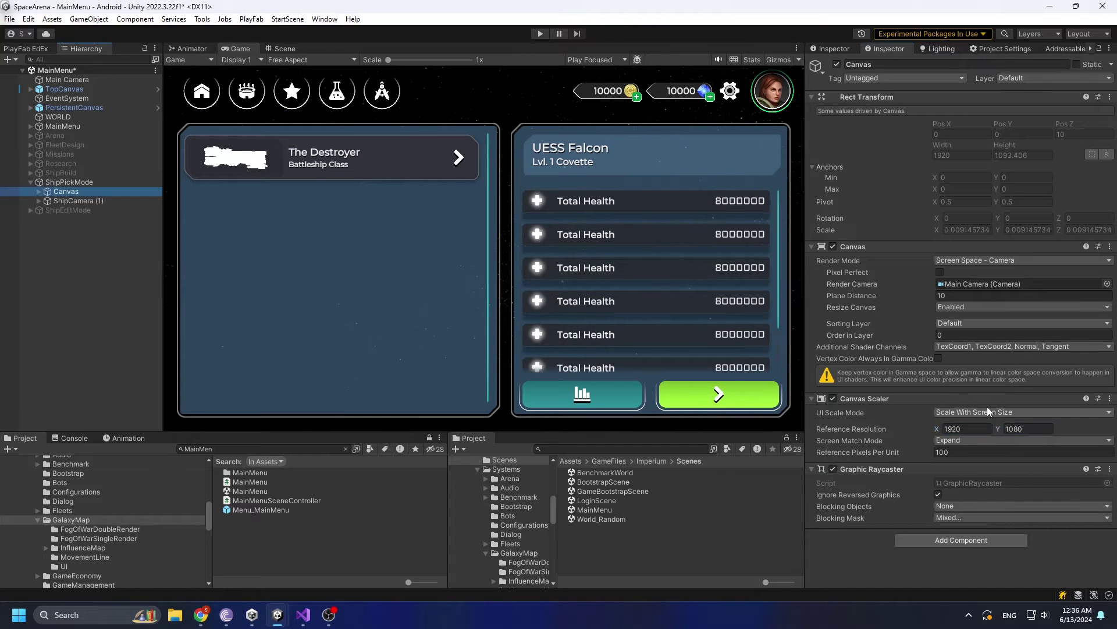
left_click(939, 428)
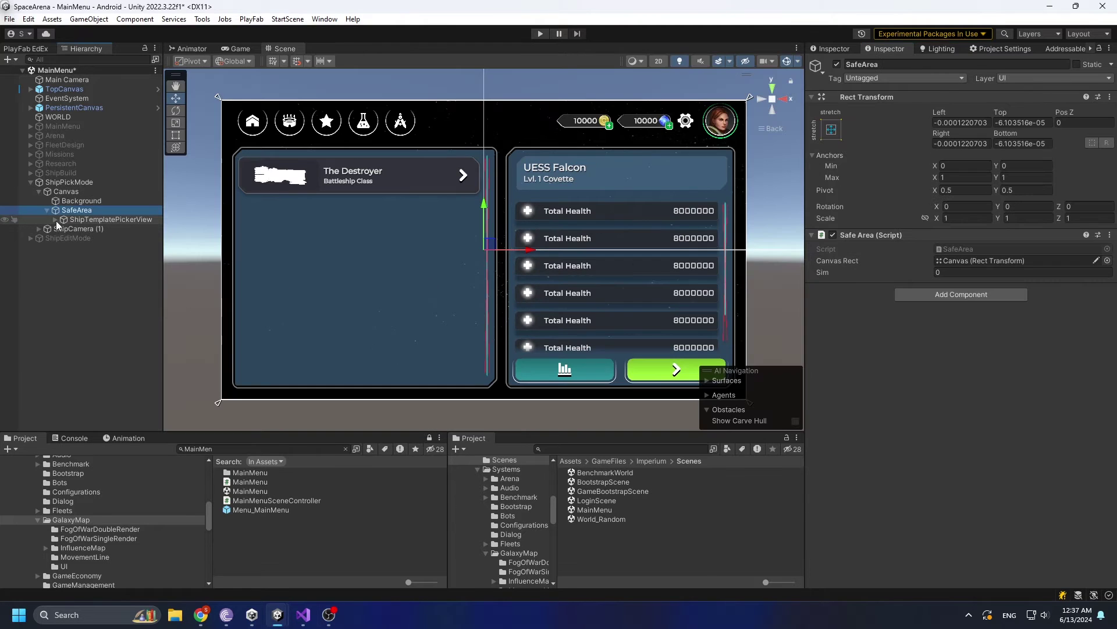
left_click(58, 223)
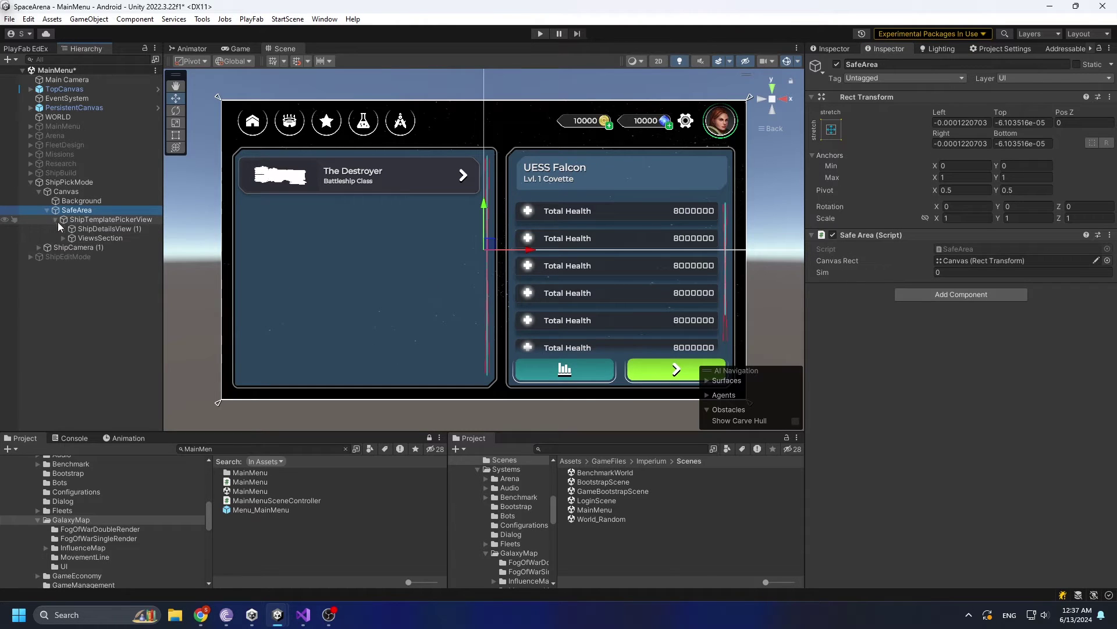
left_click(88, 229)
left_click(90, 237)
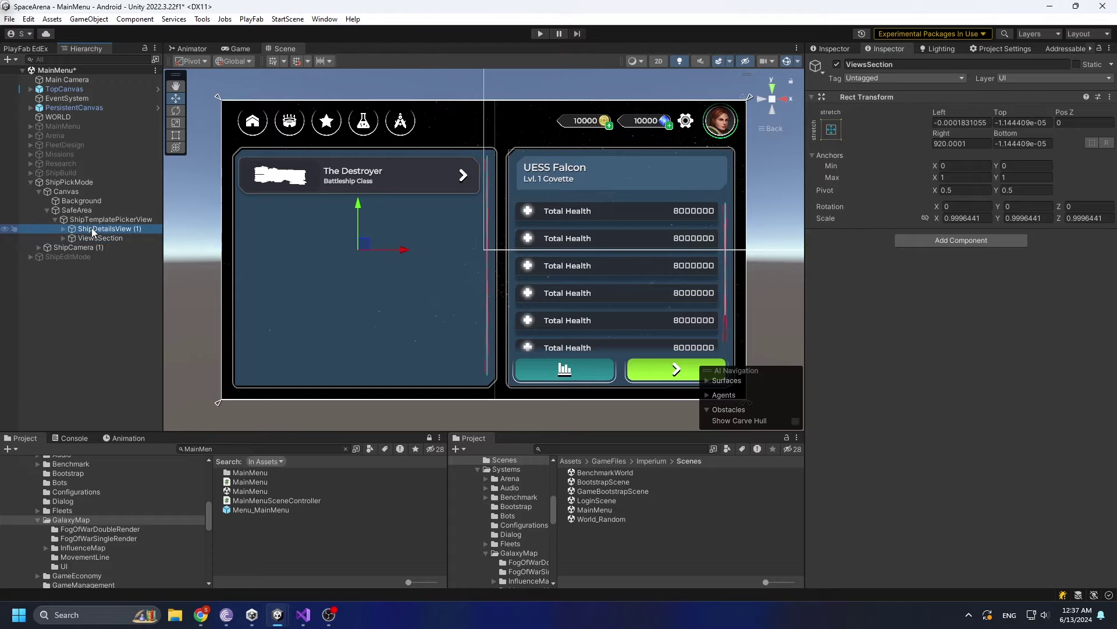
left_click_drag(748, 263, 654, 245)
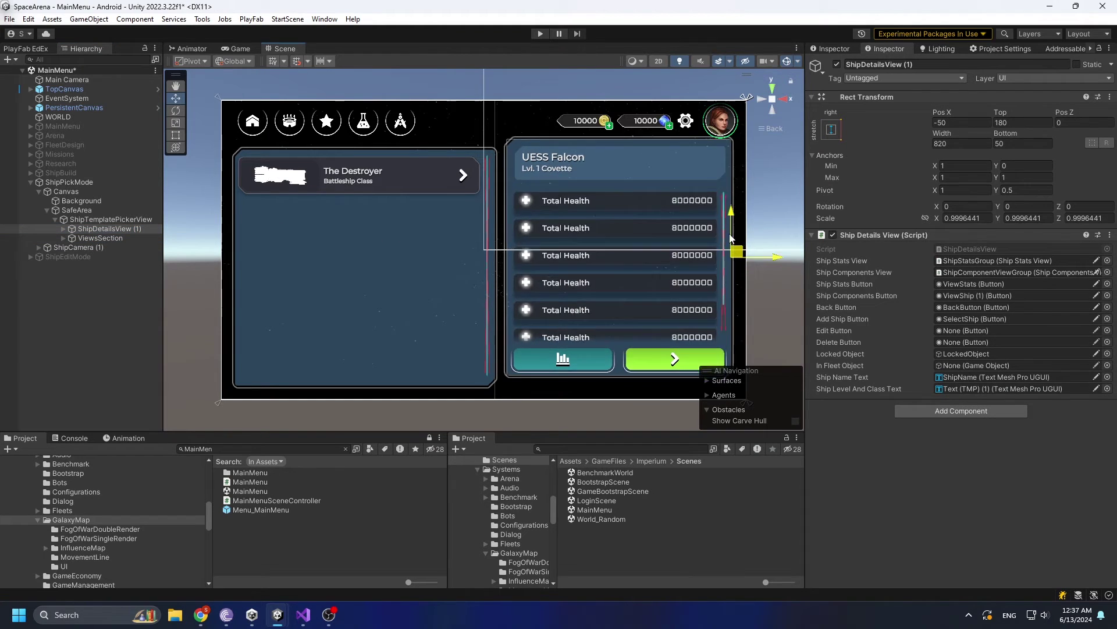
key("ctrl+z")
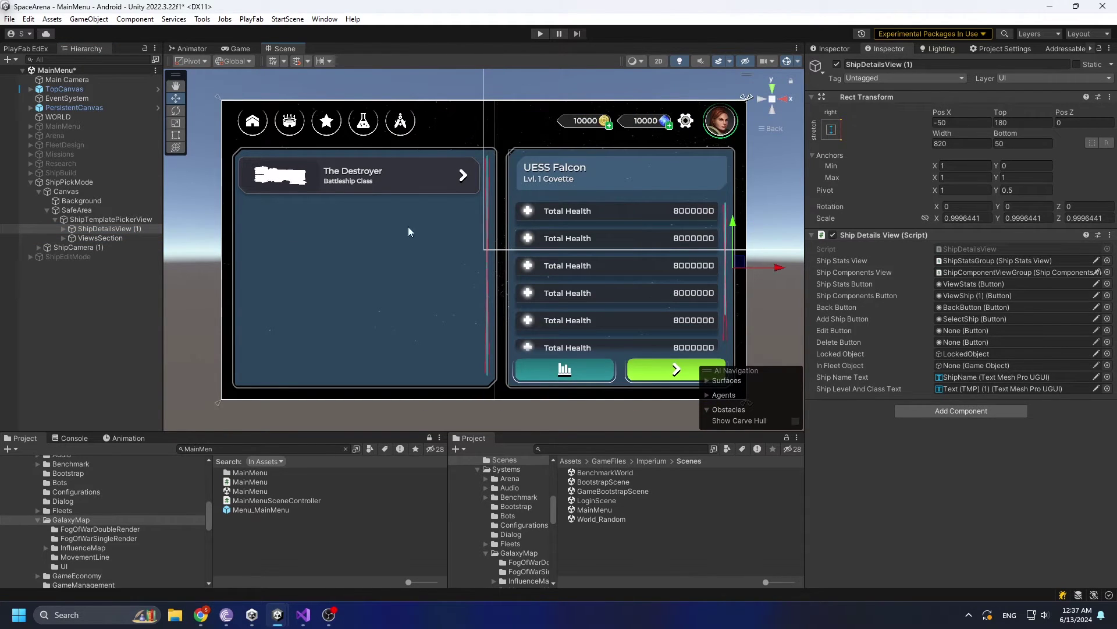
key("t")
mouse_move(683, 192)
middle_mouse_down()
mouse_move(647, 155)
mouse_move(631, 176)
middle_mouse_up()
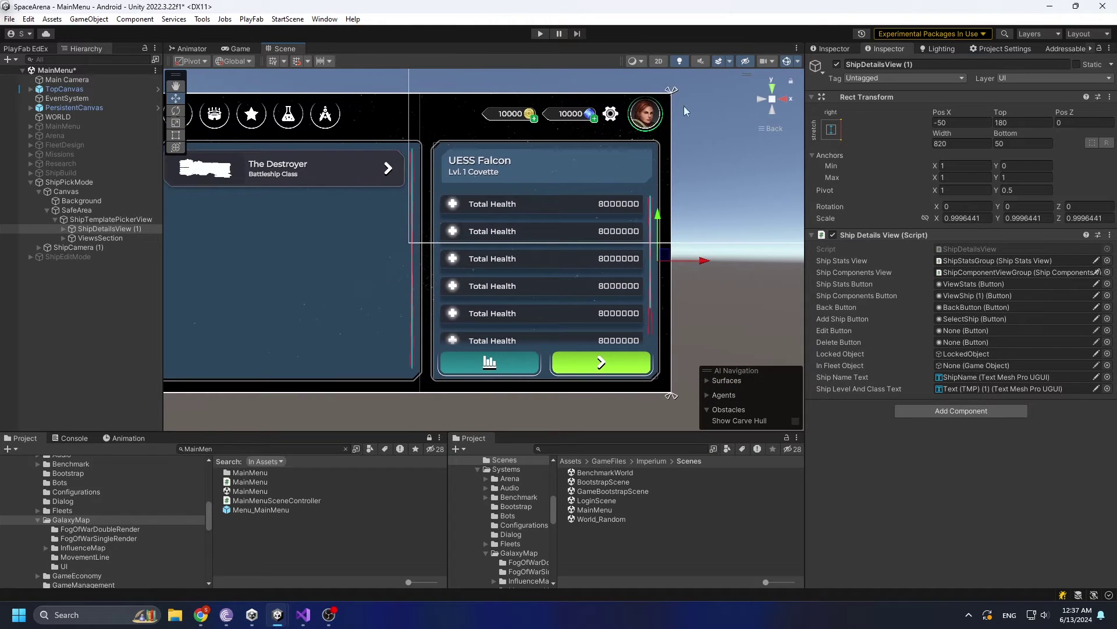
middle_click_drag(452, 378, 498, 384)
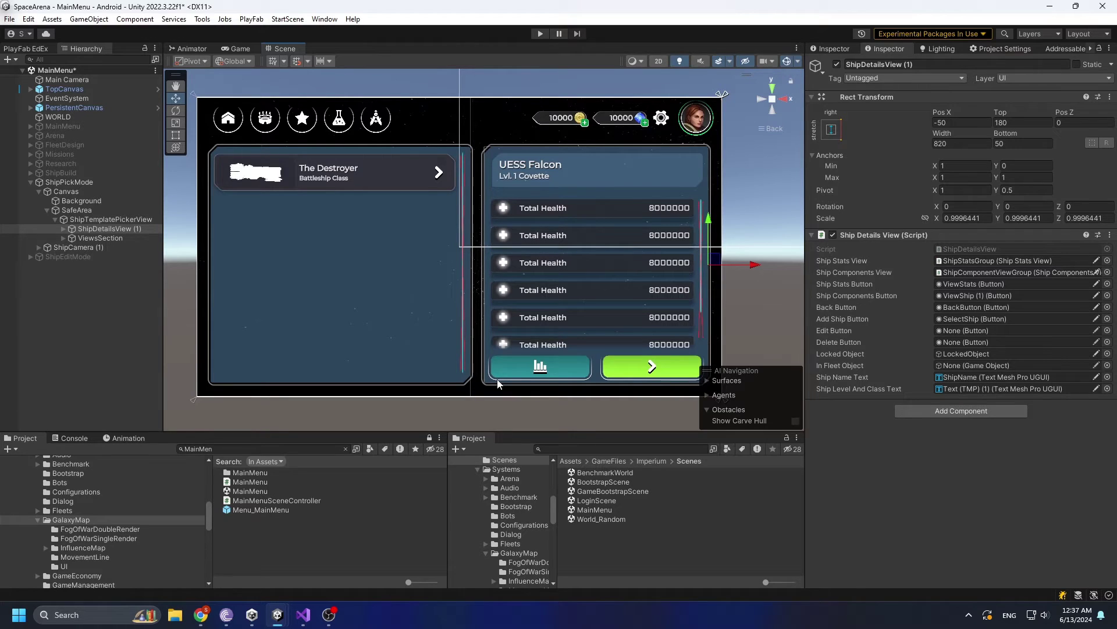
left_click(52, 238)
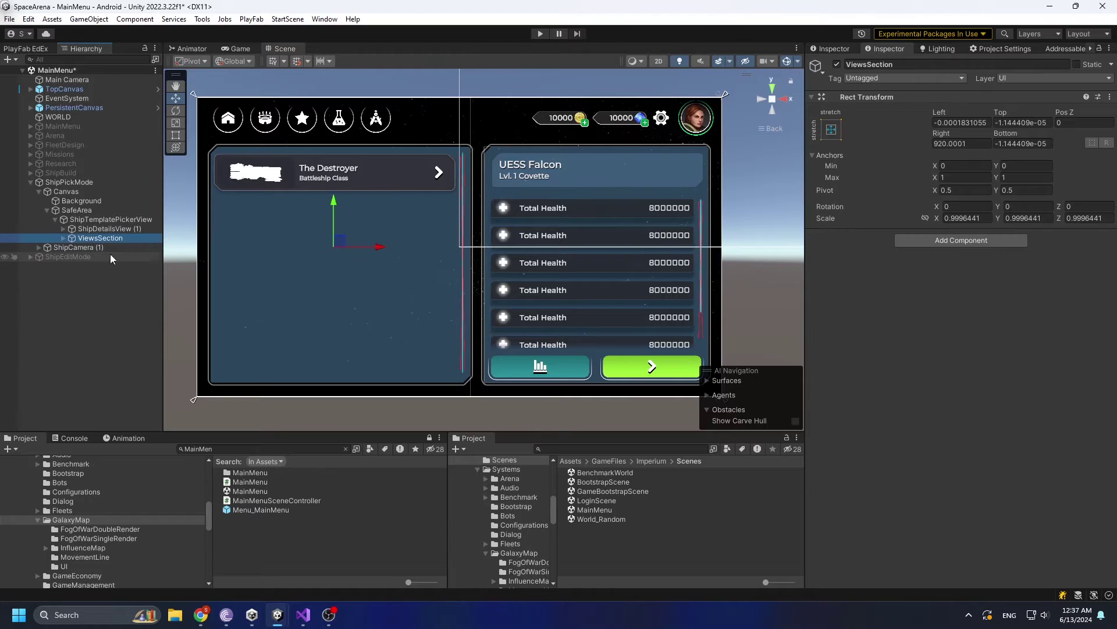
middle_click_drag(258, 259, 275, 259)
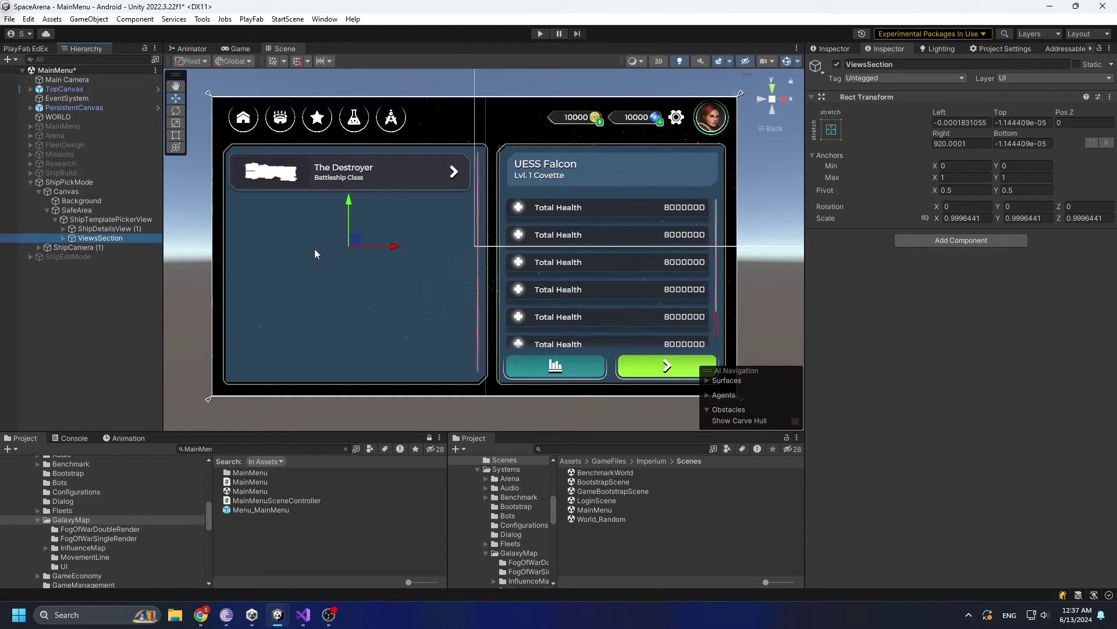
left_click_drag(353, 247, 321, 238)
key("ctrl+z")
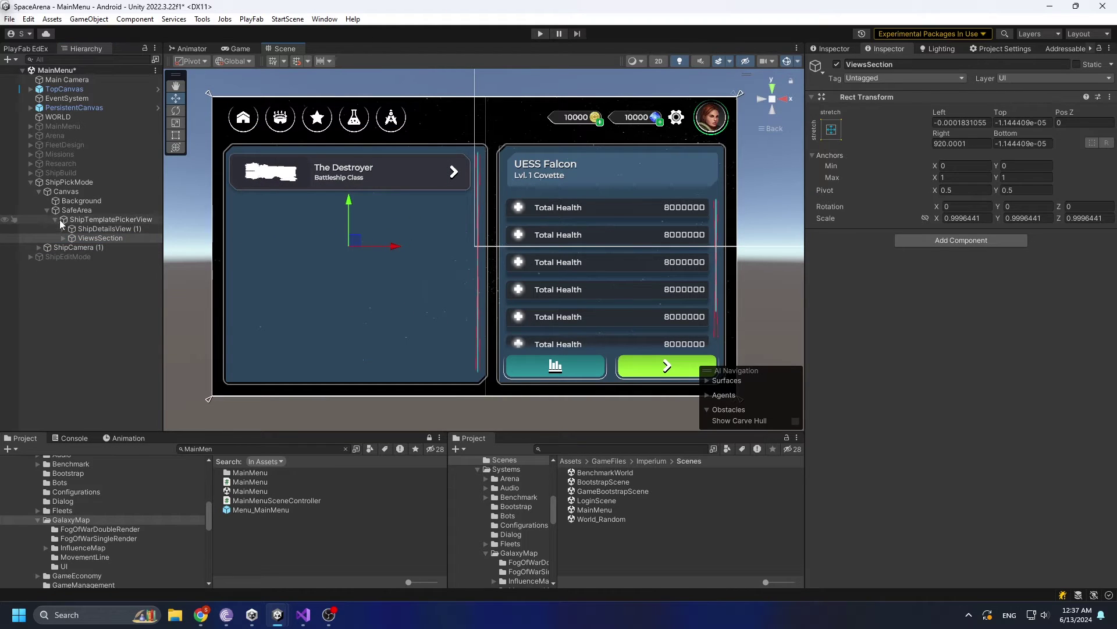
left_click(74, 210)
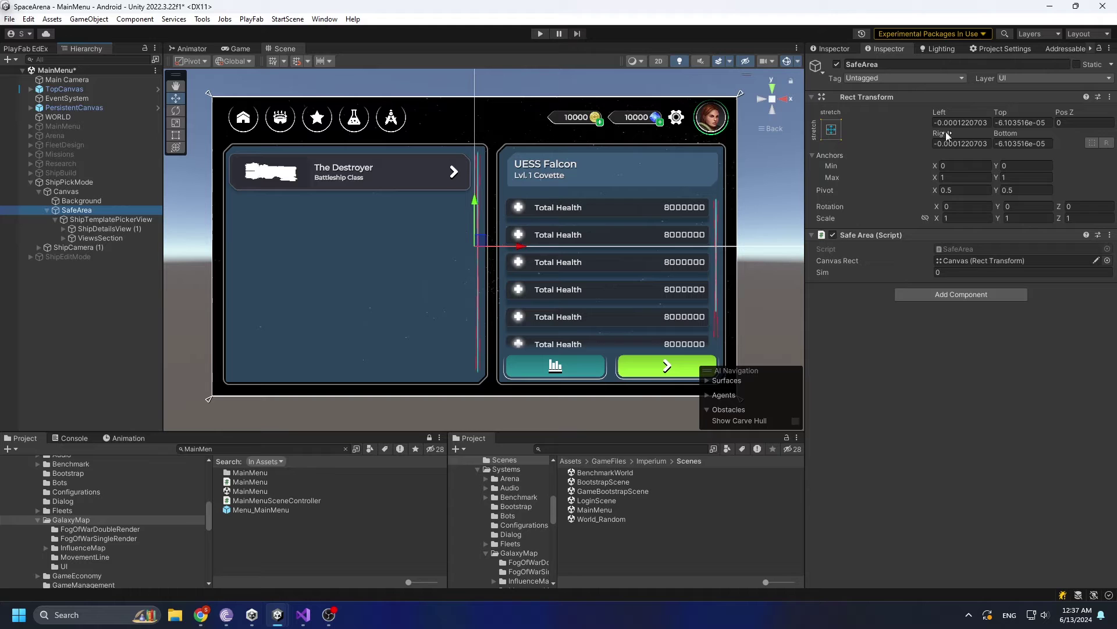
left_click(961, 123)
type("635")
mouse_move(940, 112)
left_mouse_down()
mouse_move(982, 129)
mouse_move(476, 104)
mouse_move(1010, 138)
mouse_move(1102, 122)
left_mouse_up()
key("ctrl+z")
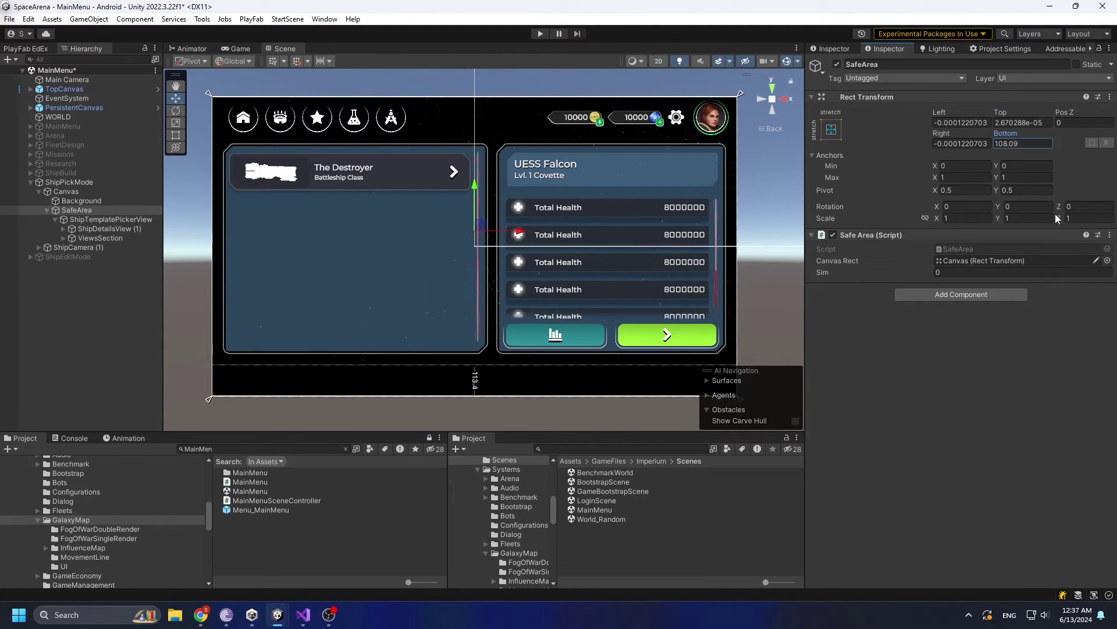
key("ctrl+z")
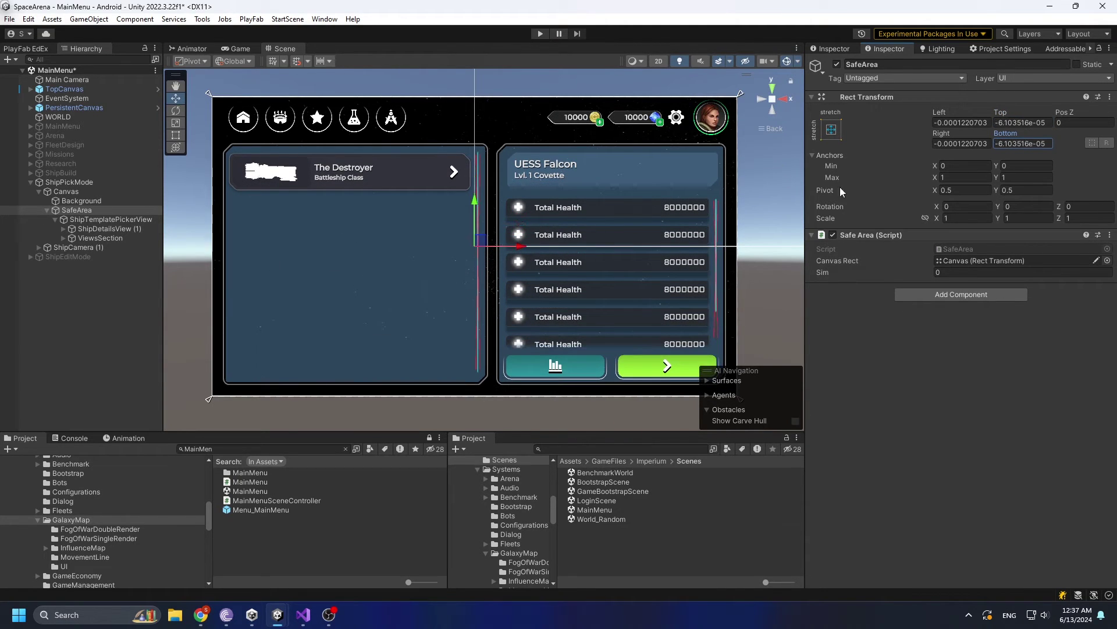
mouse_move(941, 132)
left_mouse_down()
mouse_move(450, 131)
mouse_move(593, 497)
mouse_move(750, 321)
left_mouse_up()
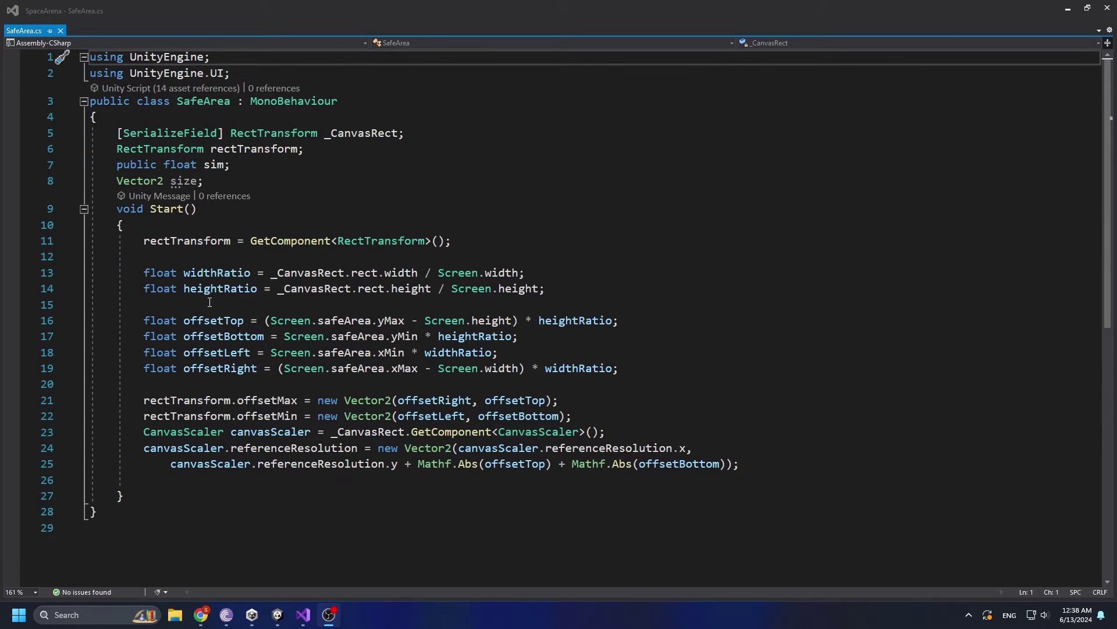
- Highlight the offsetTop calculation on line 16 of SafeArea.cs
left_click(107, 322)
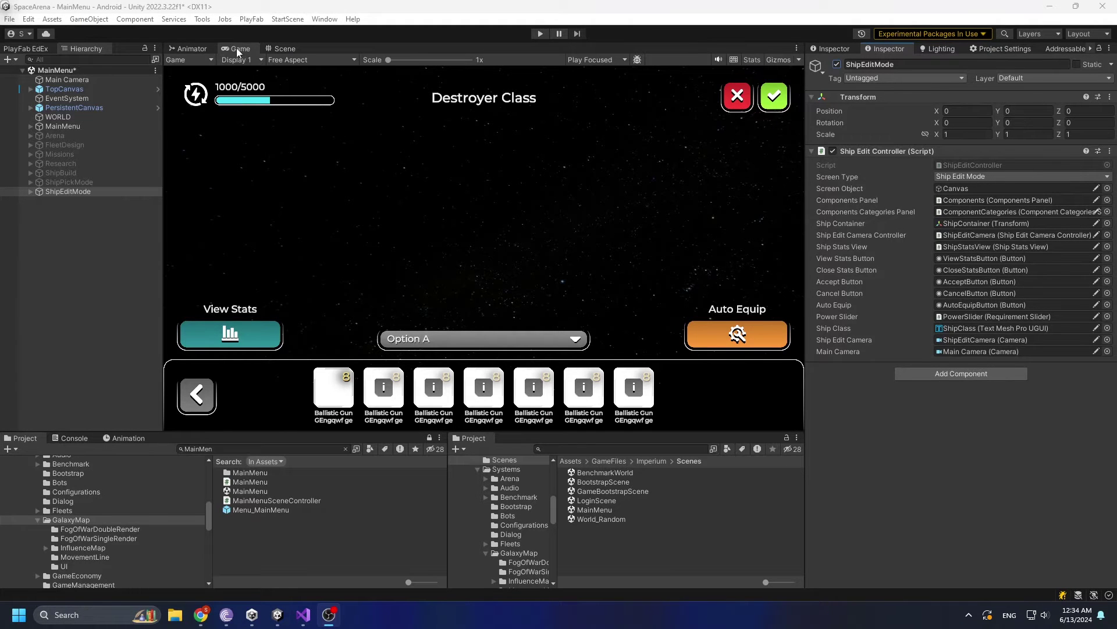
- Float the game preview in its own window, resized to preview the ship edit screen in portrait
left_click_drag(236, 48, 406, 265)
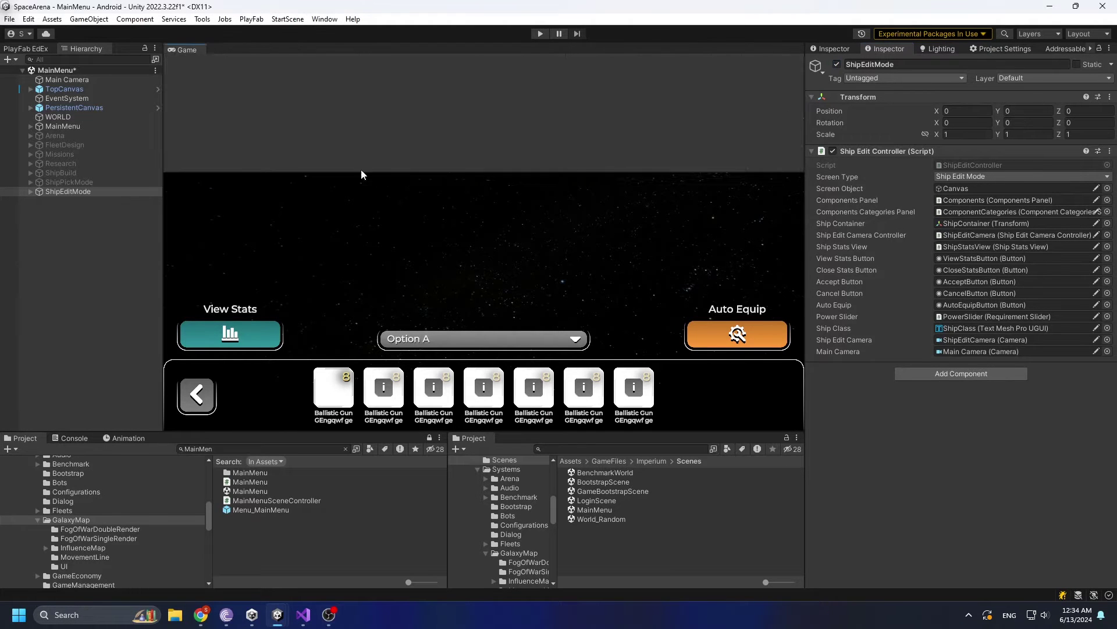
mouse_move(726, 468)
left_mouse_down()
mouse_move(1075, 423)
mouse_move(369, 482)
left_mouse_up()
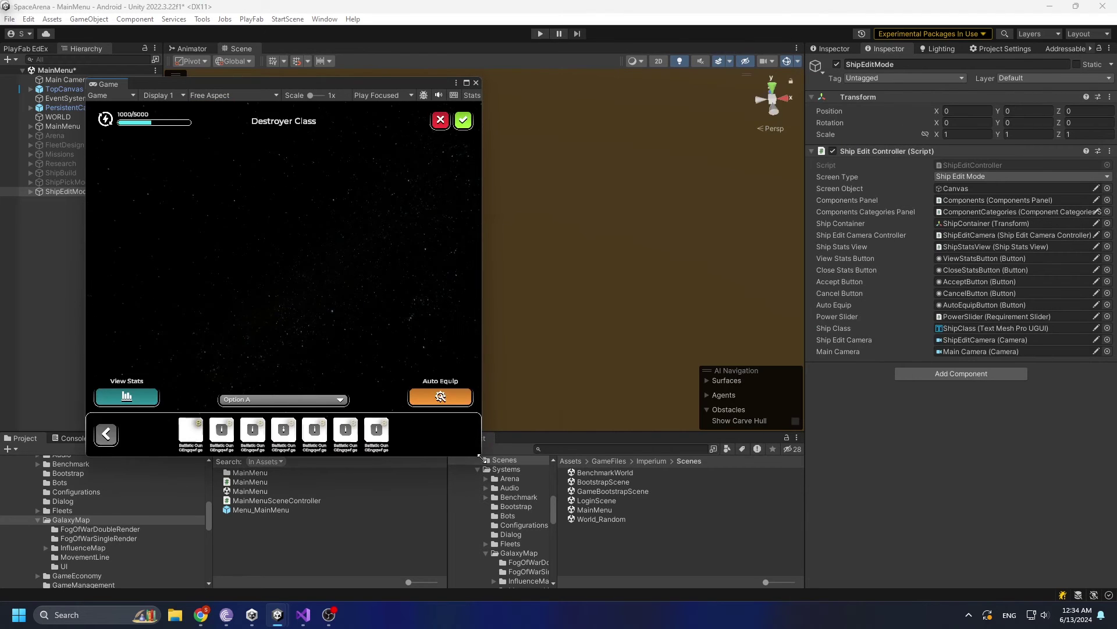